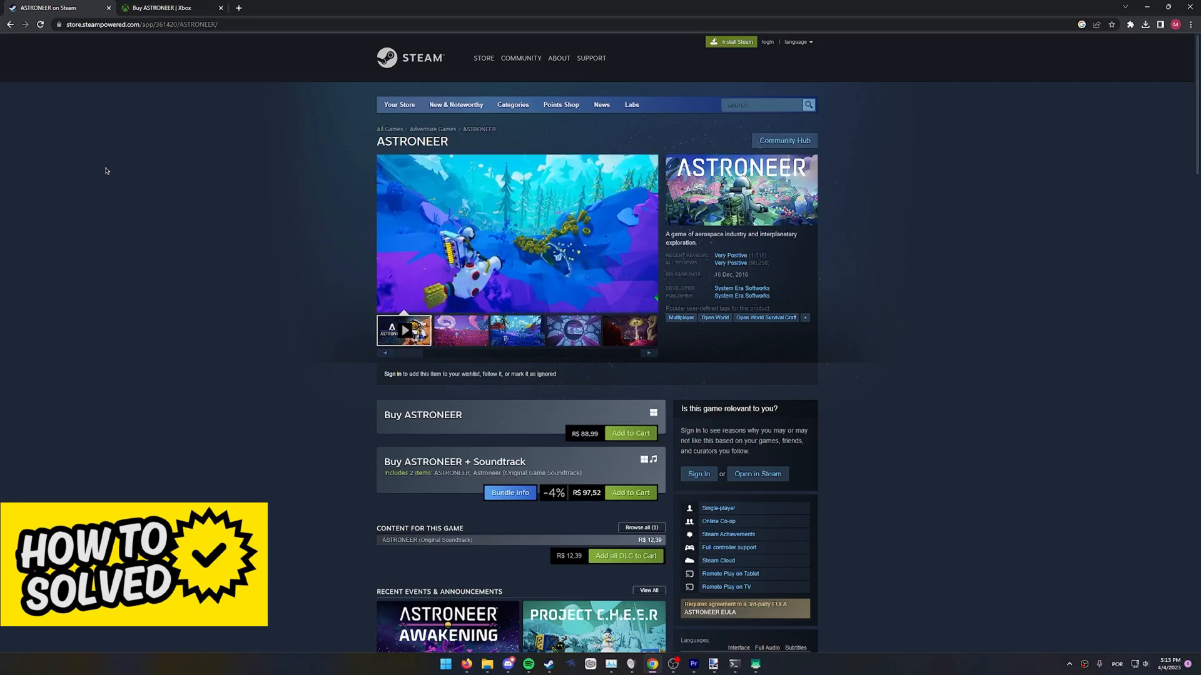
# - Check the ASTRONEER title on the Steam page, then on the Xbox store page, and return to Steam
pyautogui.moveTo(377, 141); pyautogui.dragTo(471, 151)
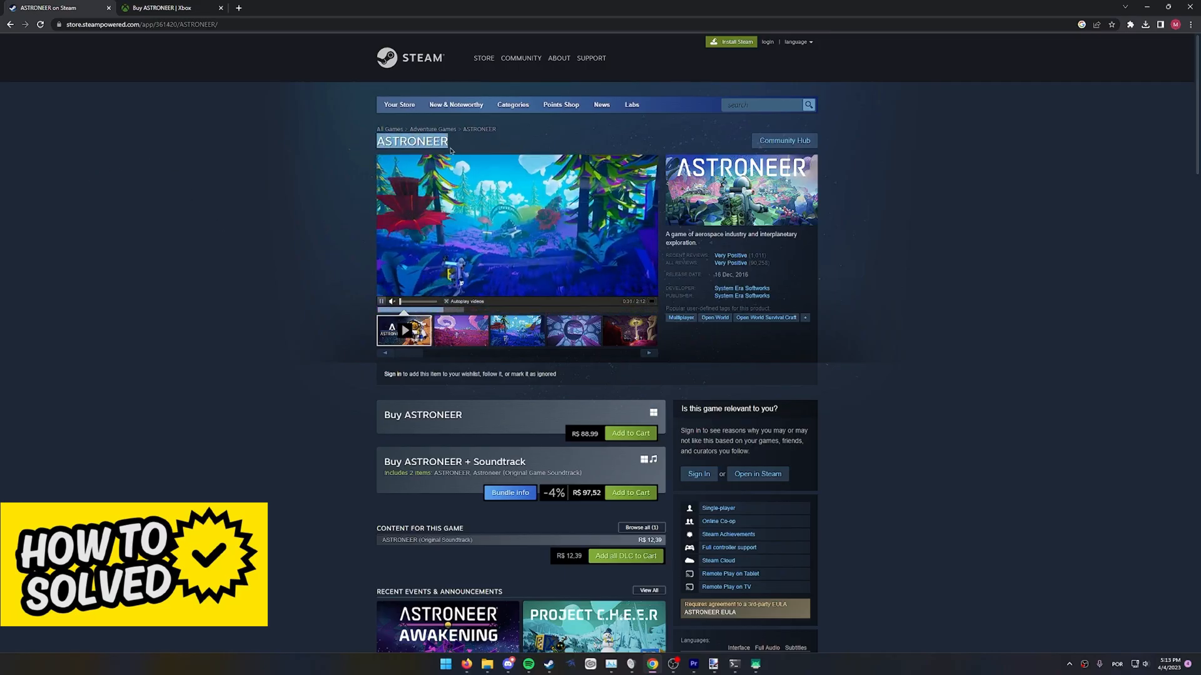
pyautogui.click(321, 144)
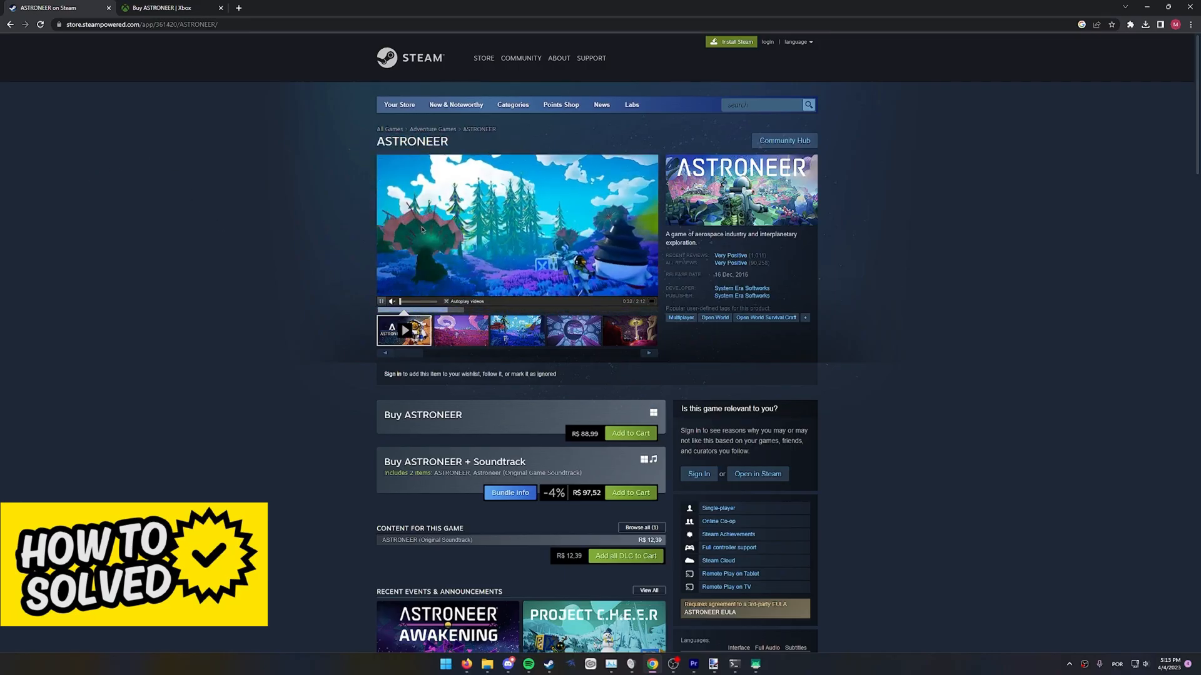
pyautogui.click(169, 8)
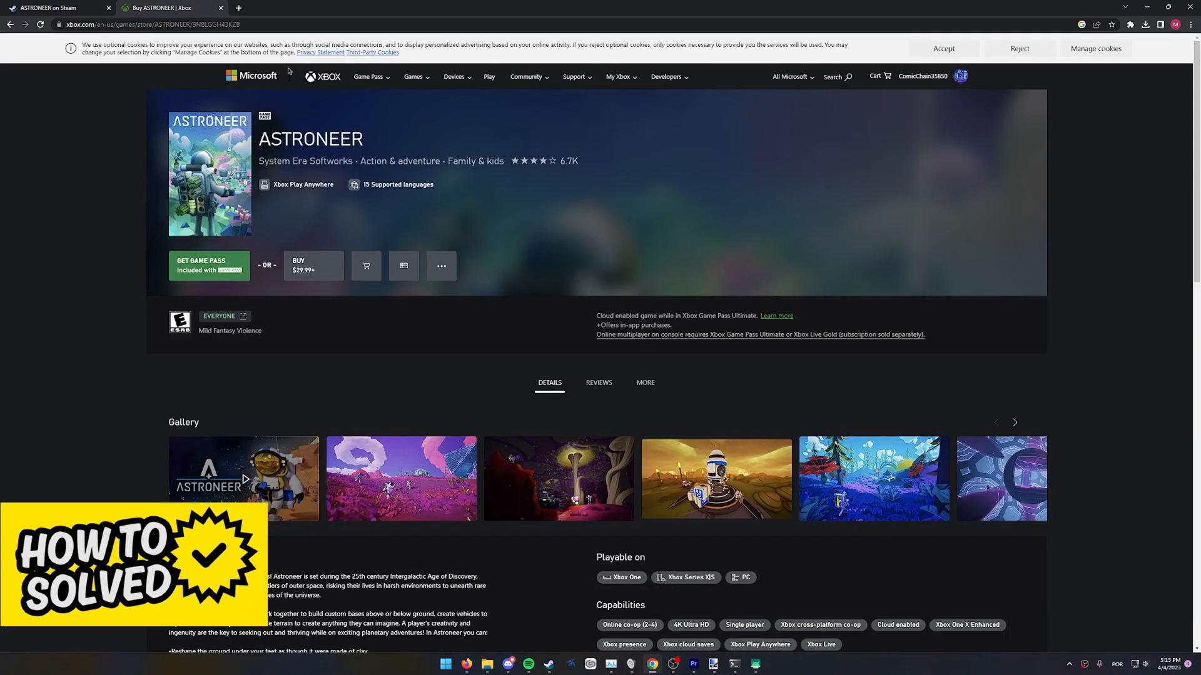
pyautogui.moveTo(260, 140); pyautogui.dragTo(364, 140)
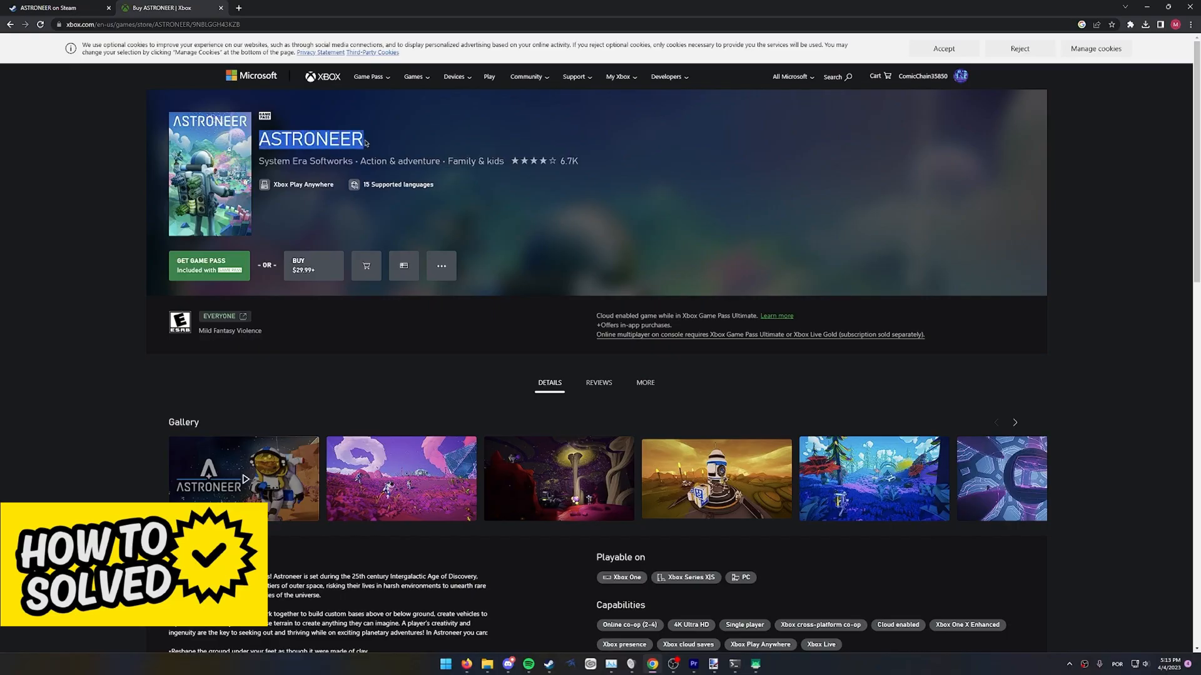
pyautogui.click(366, 143)
pyautogui.click(84, 8)
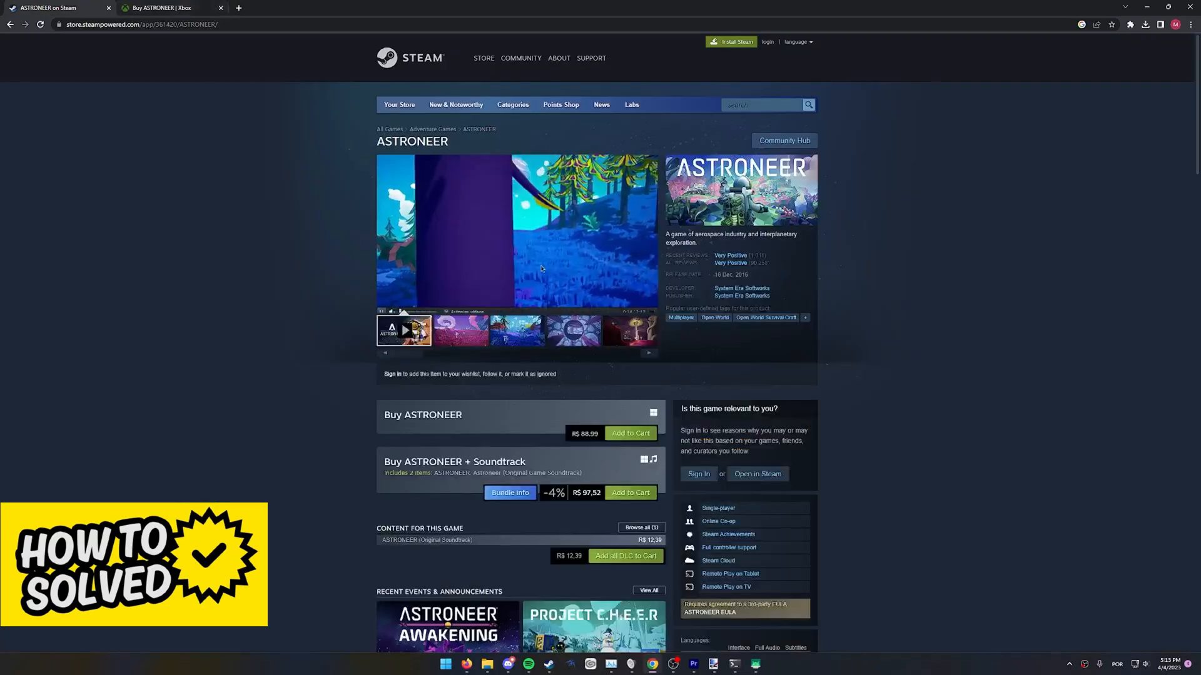
pyautogui.scroll(-1, 565, 237)
pyautogui.scroll(1, 565, 237)
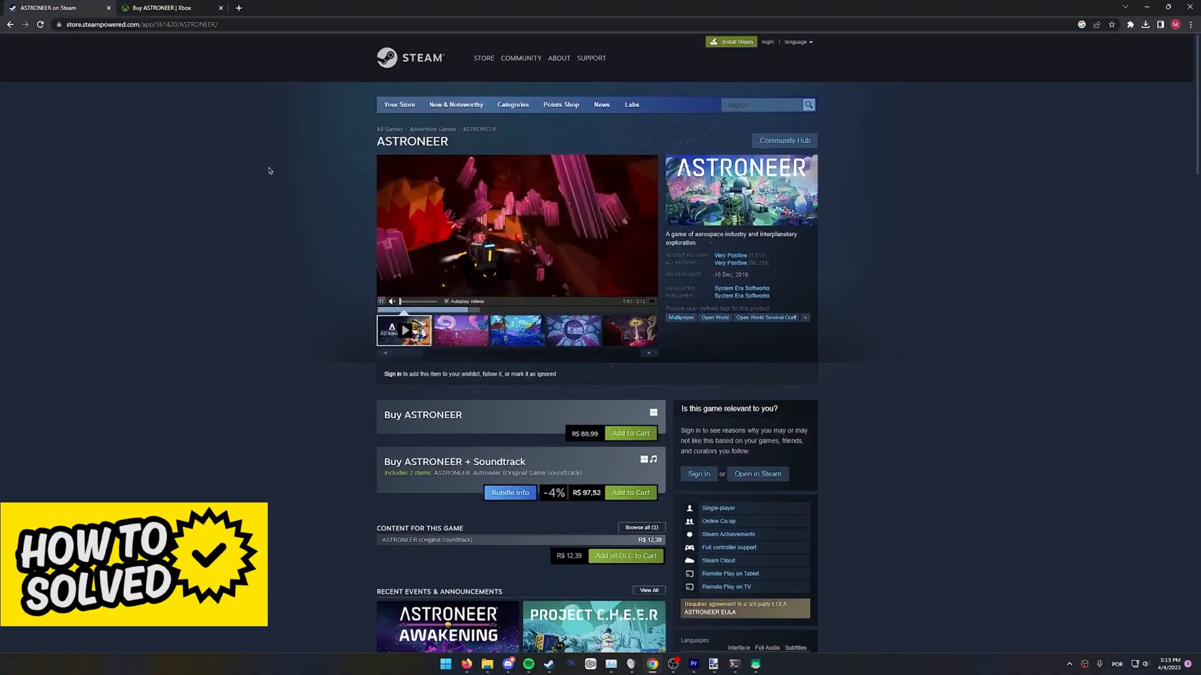
# - Revisit the Xbox store page to re-check the ASTRONEER title, then go back to the Steam tab
pyautogui.click(150, 8)
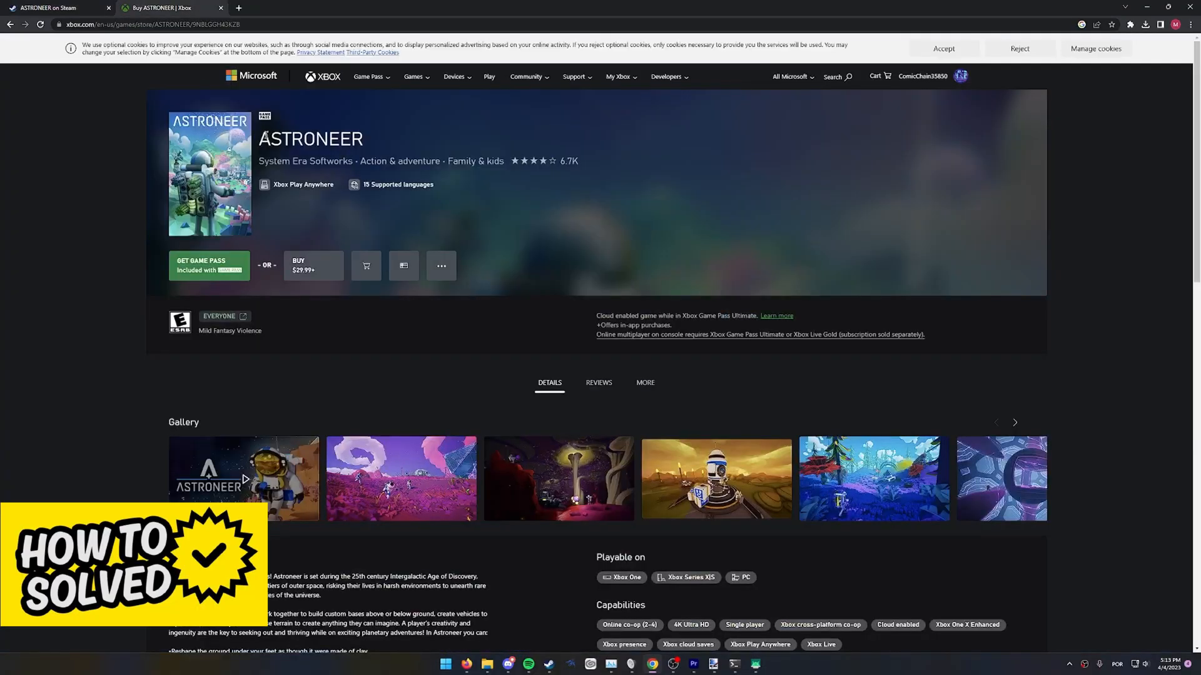
pyautogui.moveTo(261, 139); pyautogui.dragTo(363, 139)
pyautogui.click(370, 124)
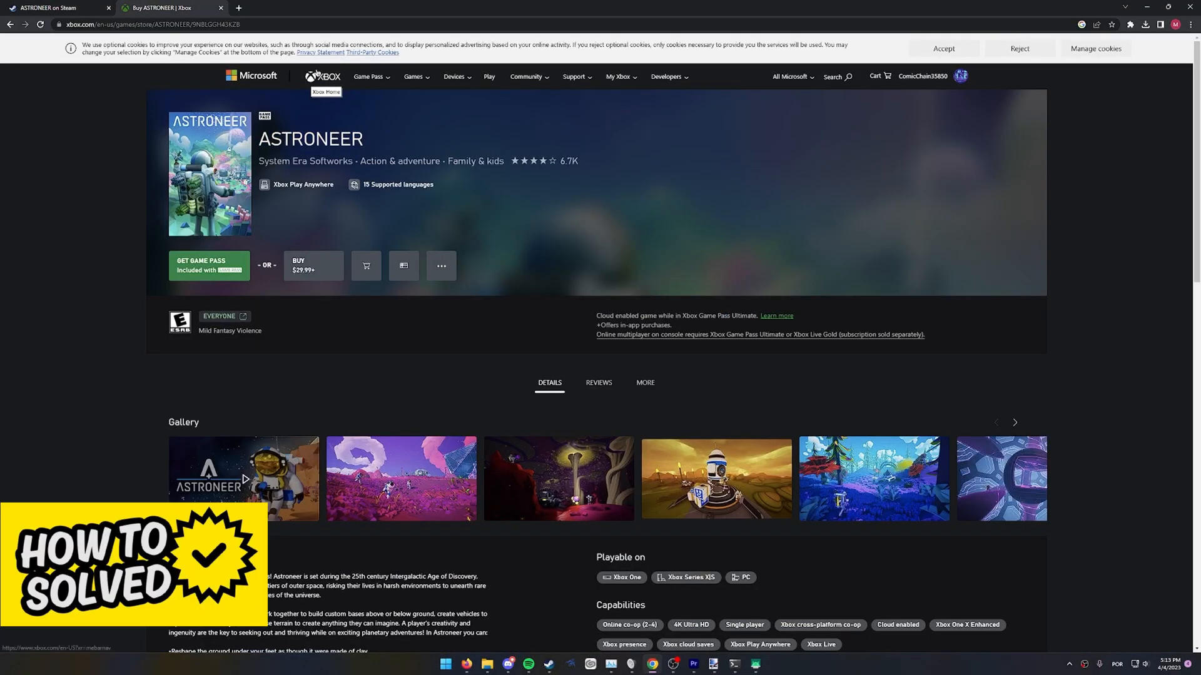
pyautogui.moveTo(260, 141); pyautogui.dragTo(365, 141)
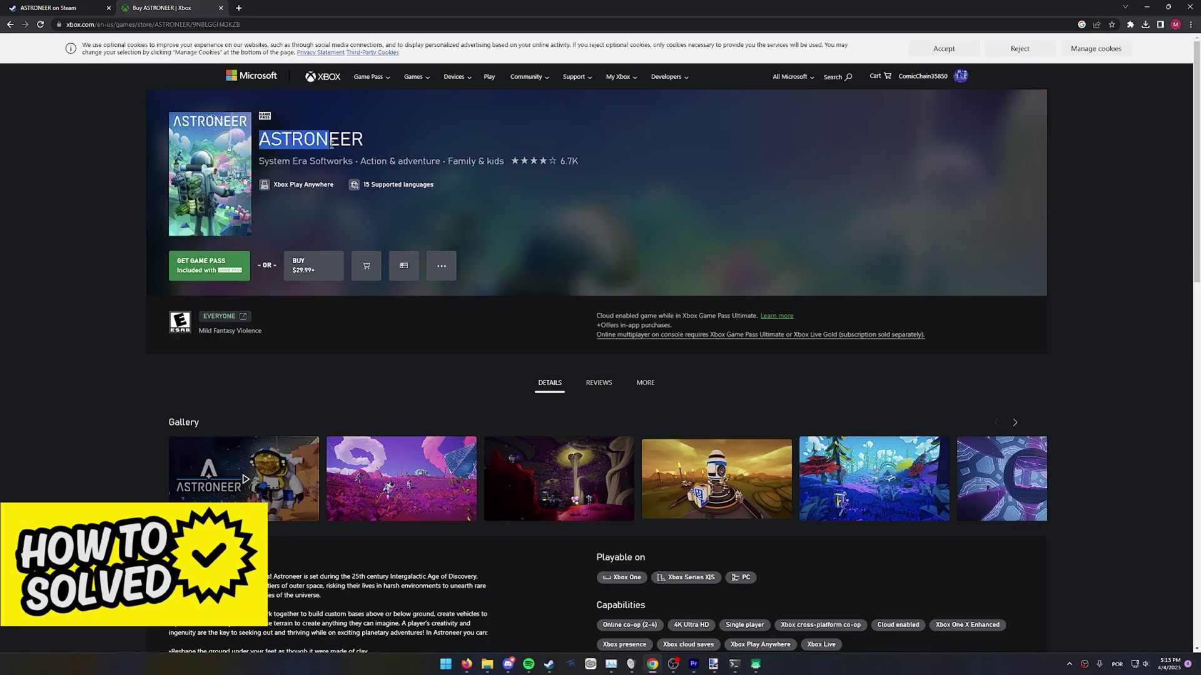
pyautogui.click(366, 142)
pyautogui.click(52, 8)
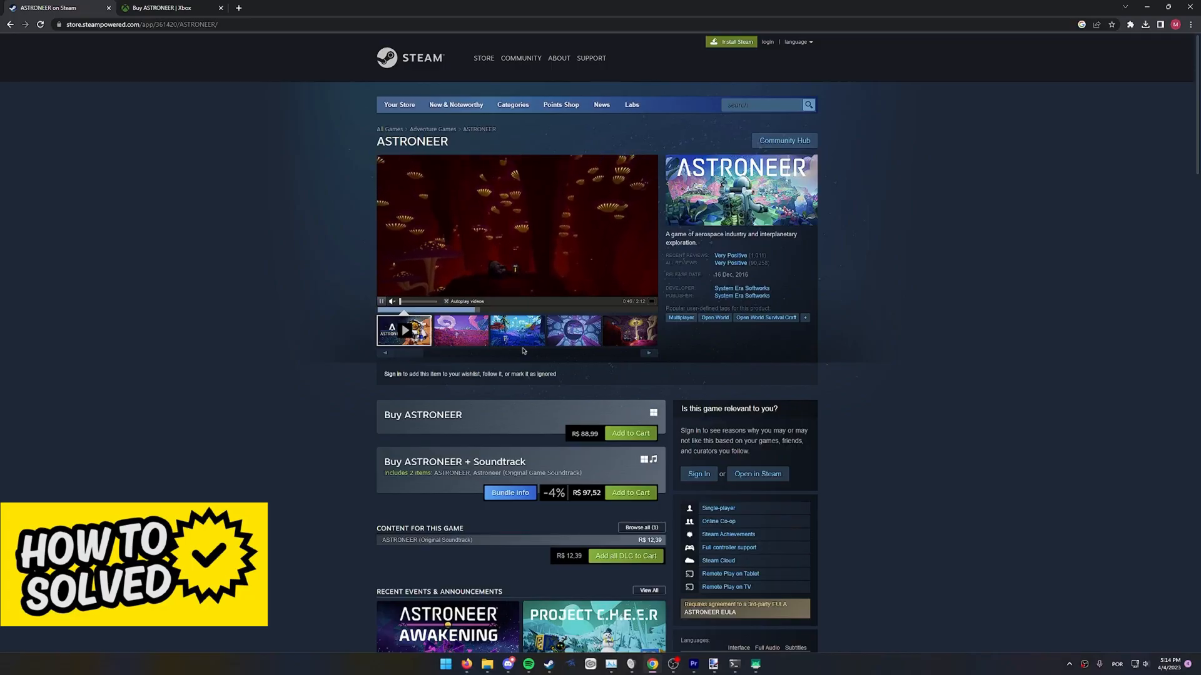
pyautogui.scroll(-1, 522, 350)
pyautogui.scroll(1, 521, 350)
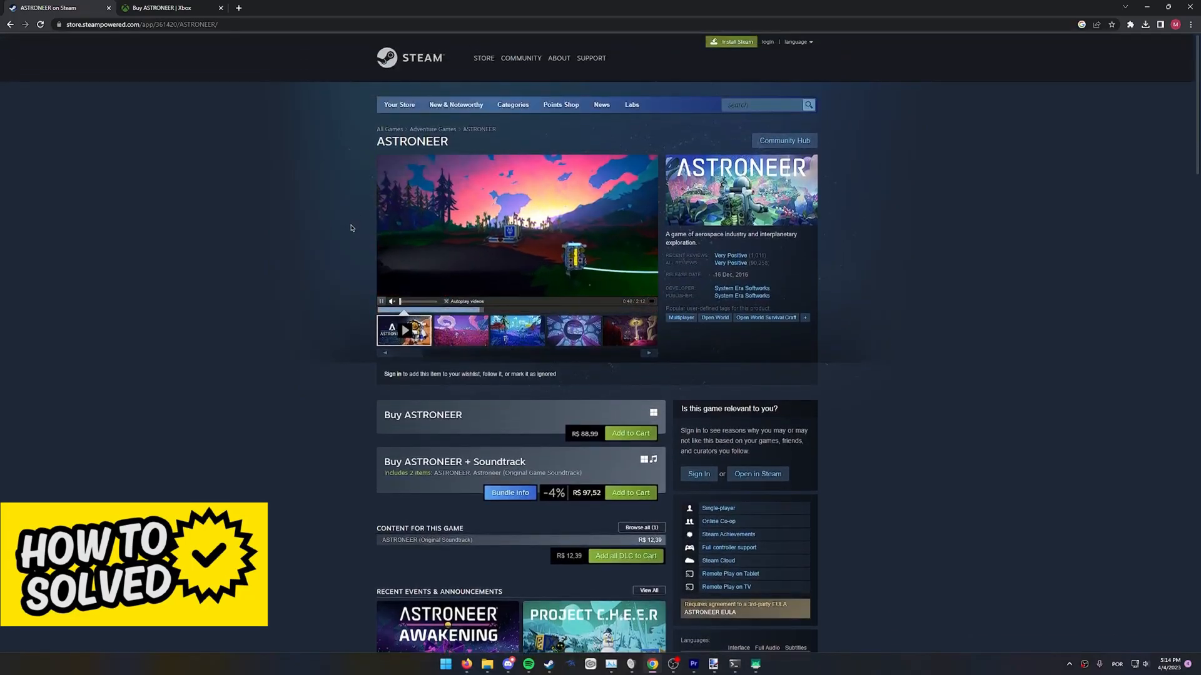
# - Finish on the Xbox store page showing ASTRONEER at $29.99+ with a Game Pass option
pyautogui.hotkey('ctrl', 'Tab')
pyautogui.moveTo(262, 139); pyautogui.dragTo(356, 139)
pyautogui.click(347, 102)
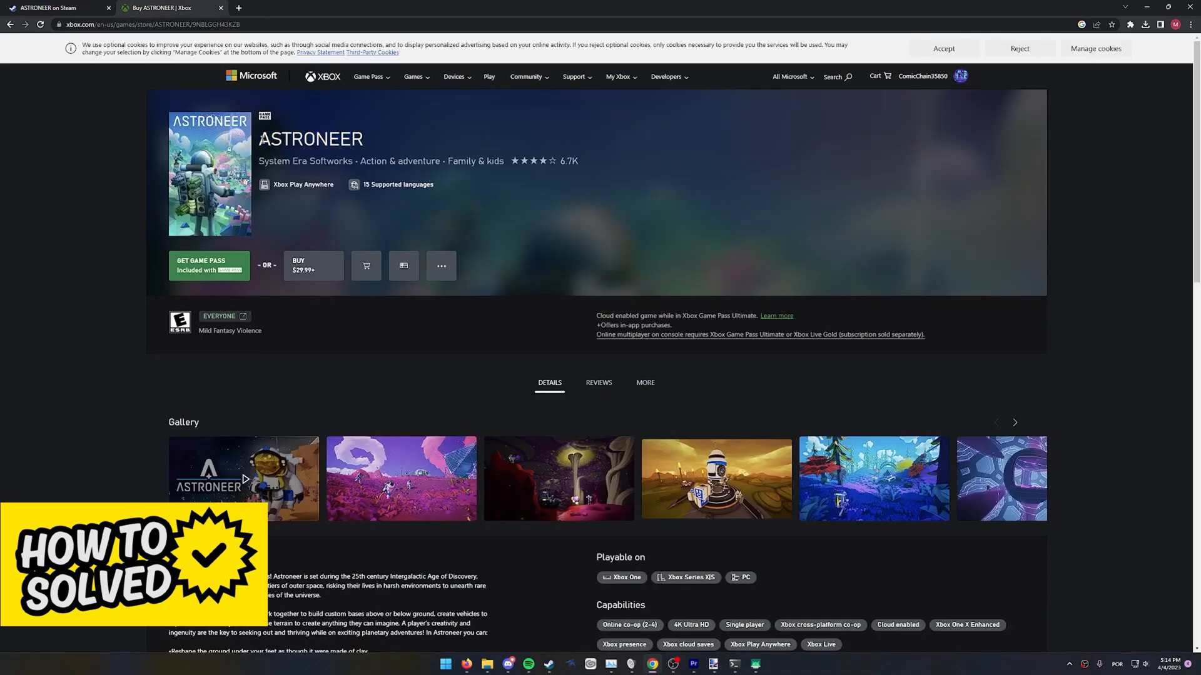
pyautogui.moveTo(261, 140); pyautogui.dragTo(366, 140)
pyautogui.click(370, 145)
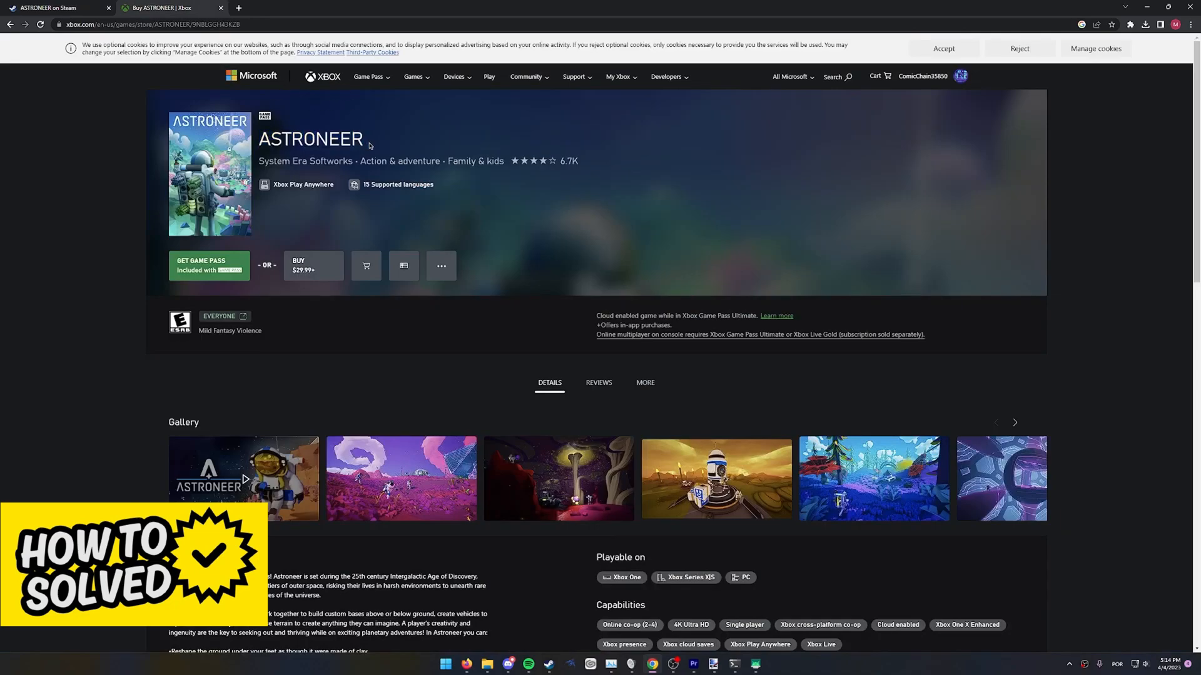